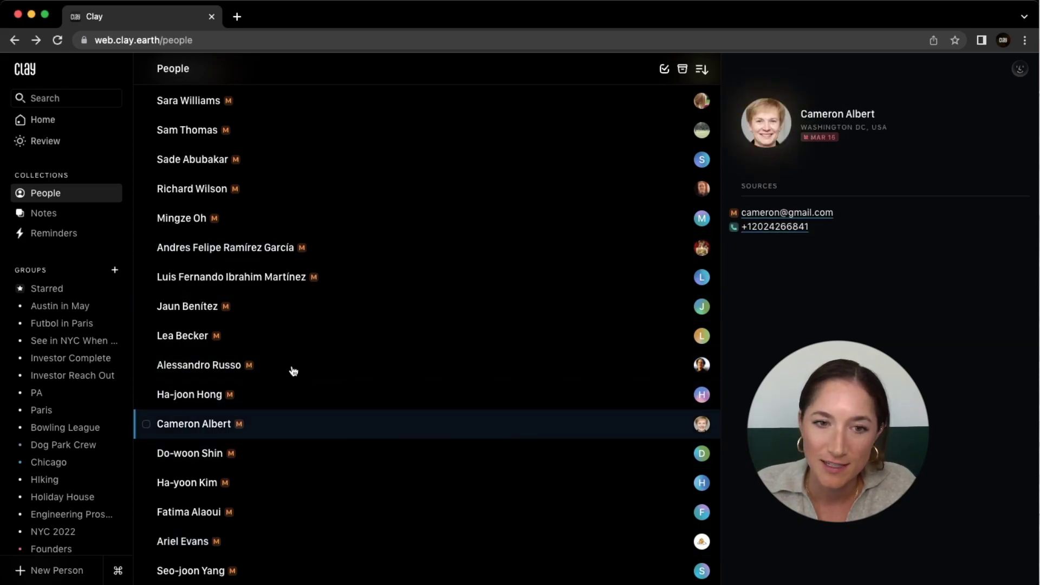
Open the Kelheim, Germany contact's card from the People list.
left_click(284, 344)
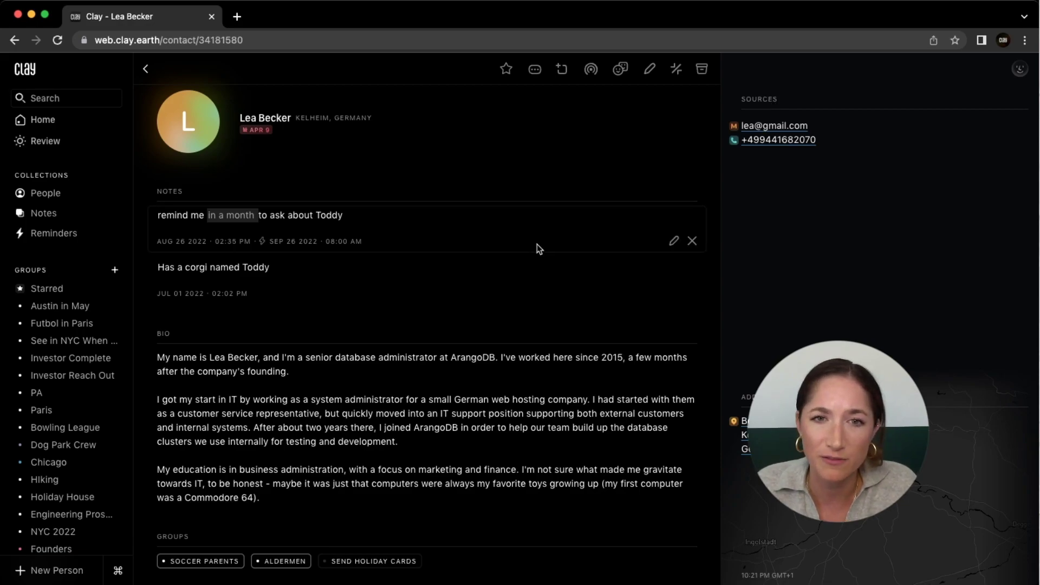
mouse_move(253, 137)
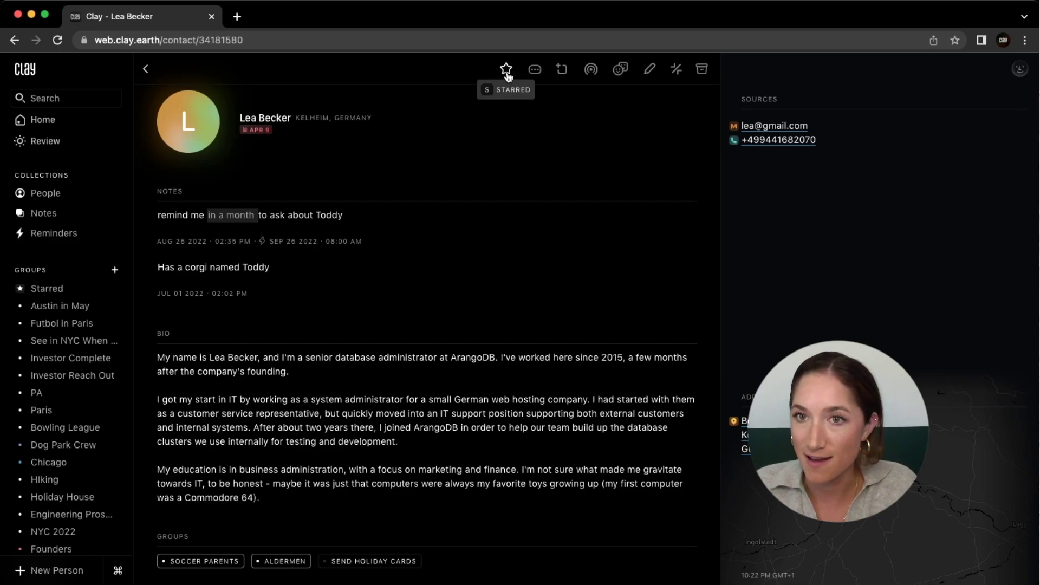
Add a note to say hi to the contact next month, saved with a Mar 09 reminder.
left_click(540, 77)
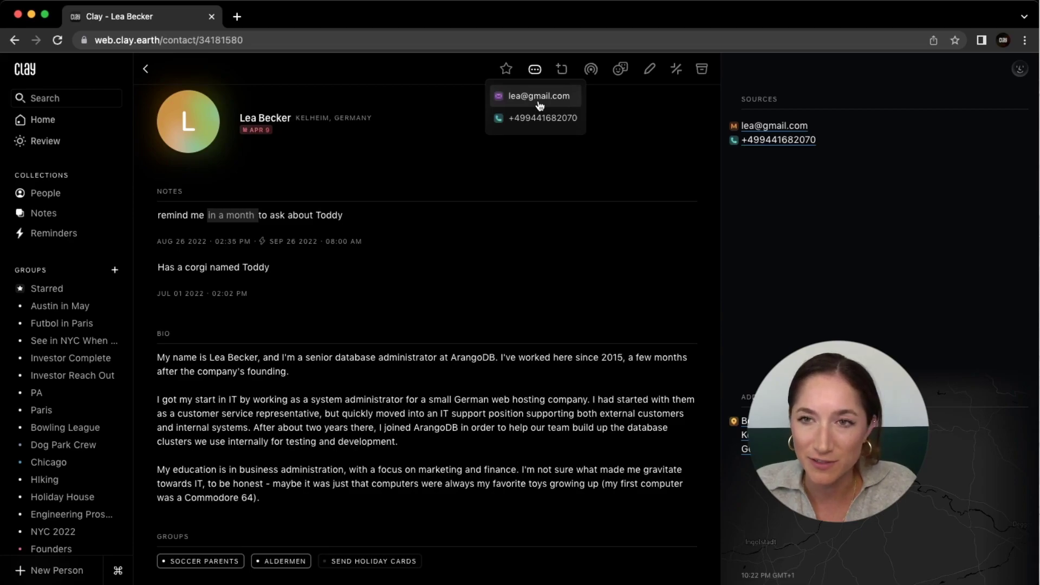
left_click(562, 75)
type("say")
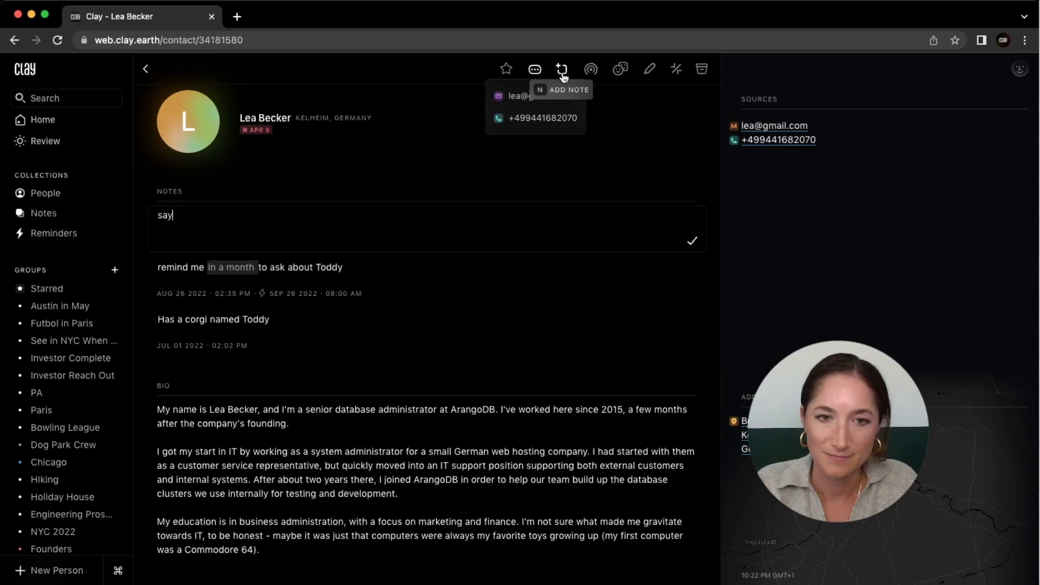
type(" hi to lea next month")
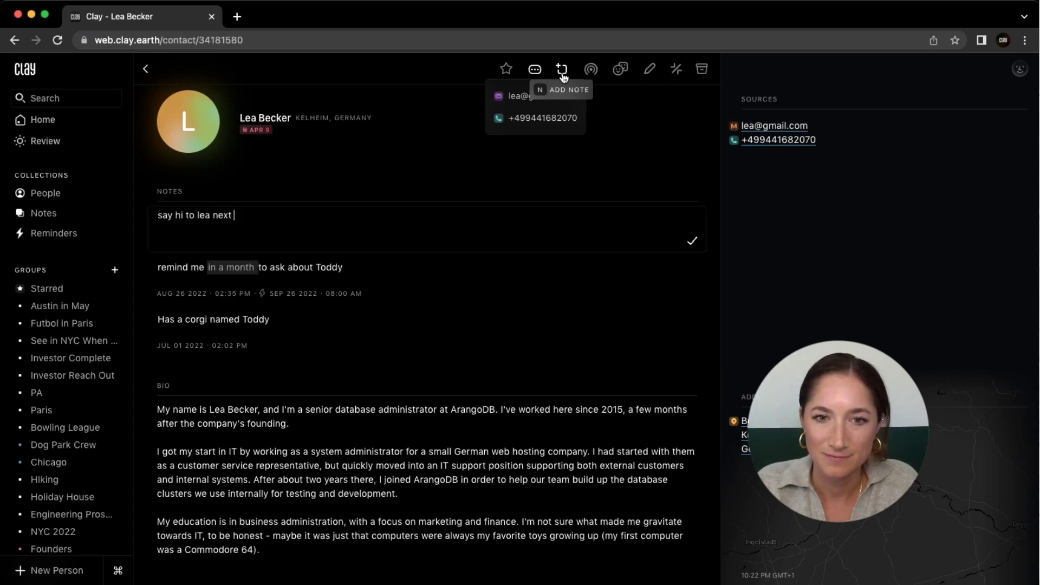
left_click(692, 241)
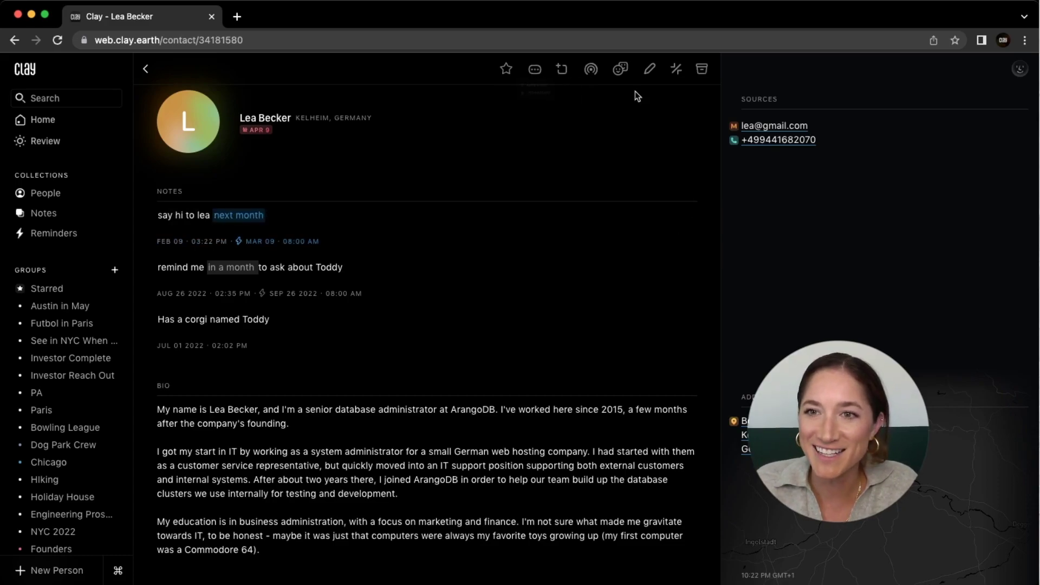
left_click(590, 70)
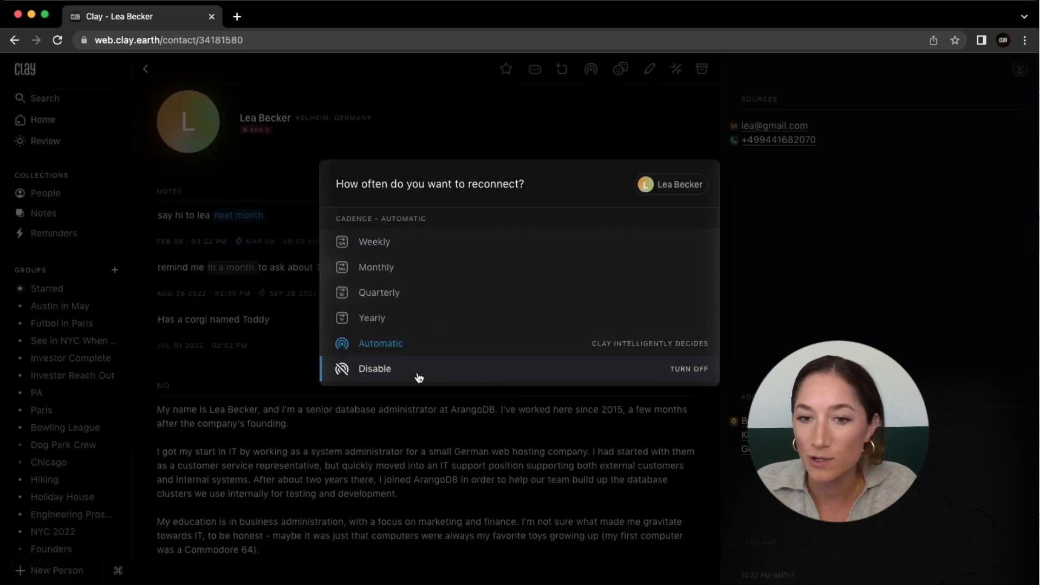
left_click(486, 150)
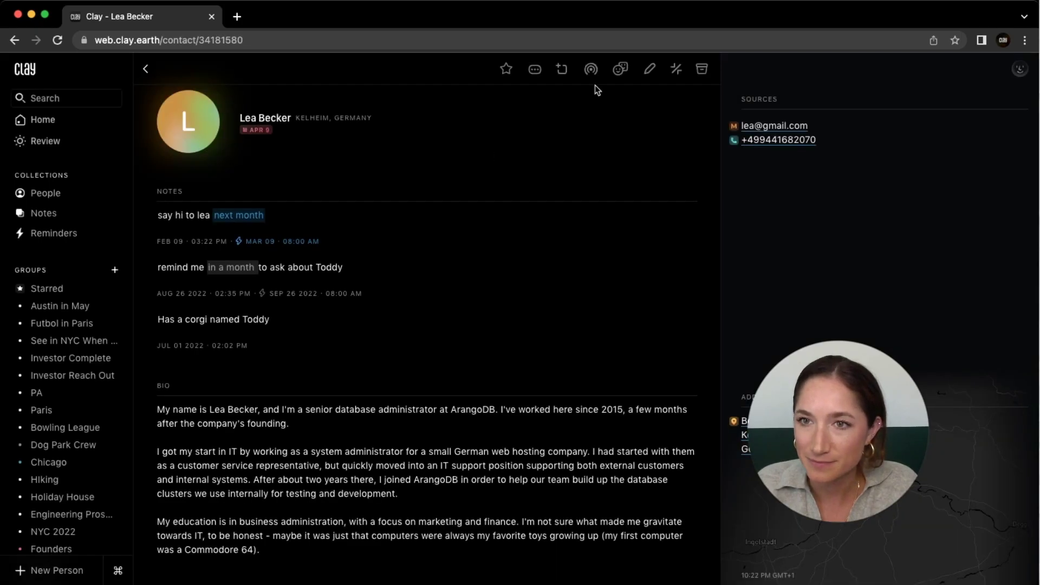
left_click(620, 70)
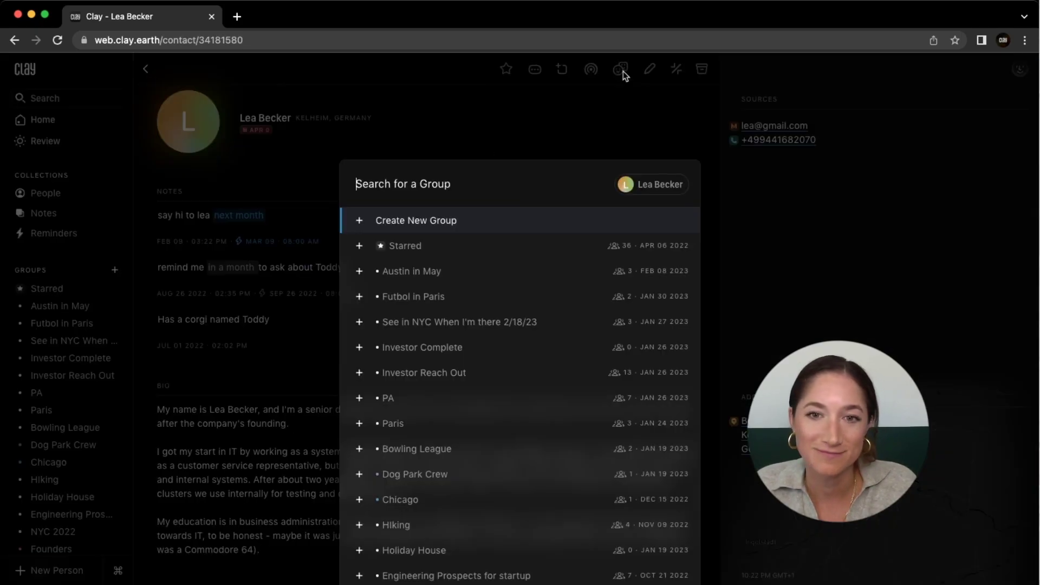
left_click(602, 106)
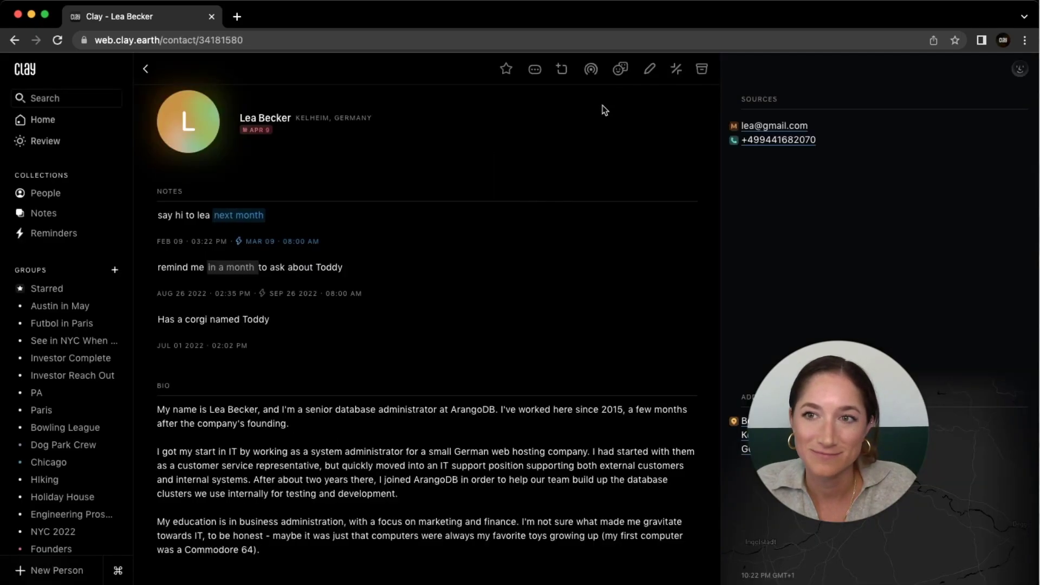
Open the contact's profile editor and look through the Social links tab.
left_click(651, 69)
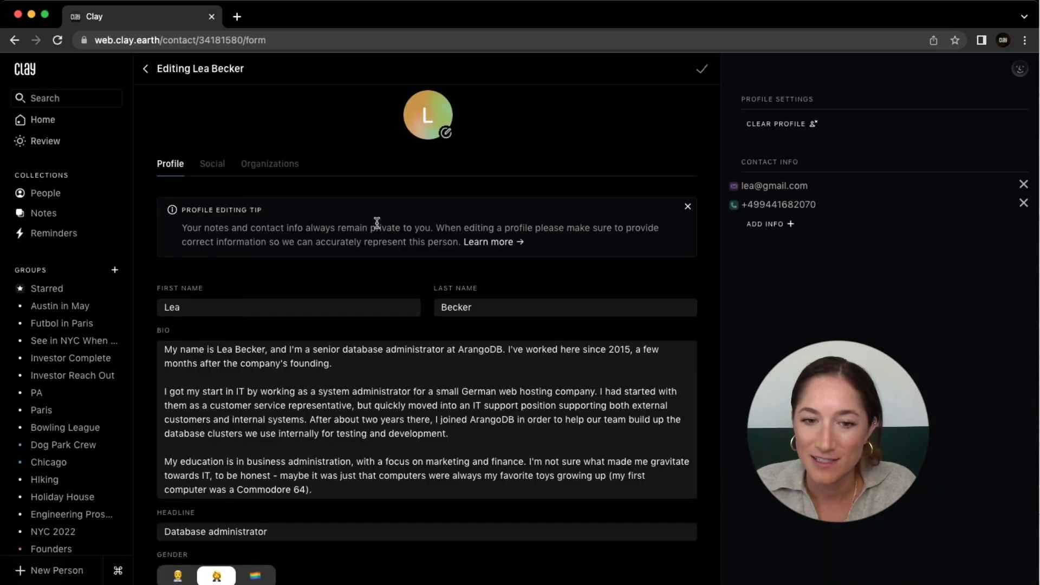
left_click(212, 174)
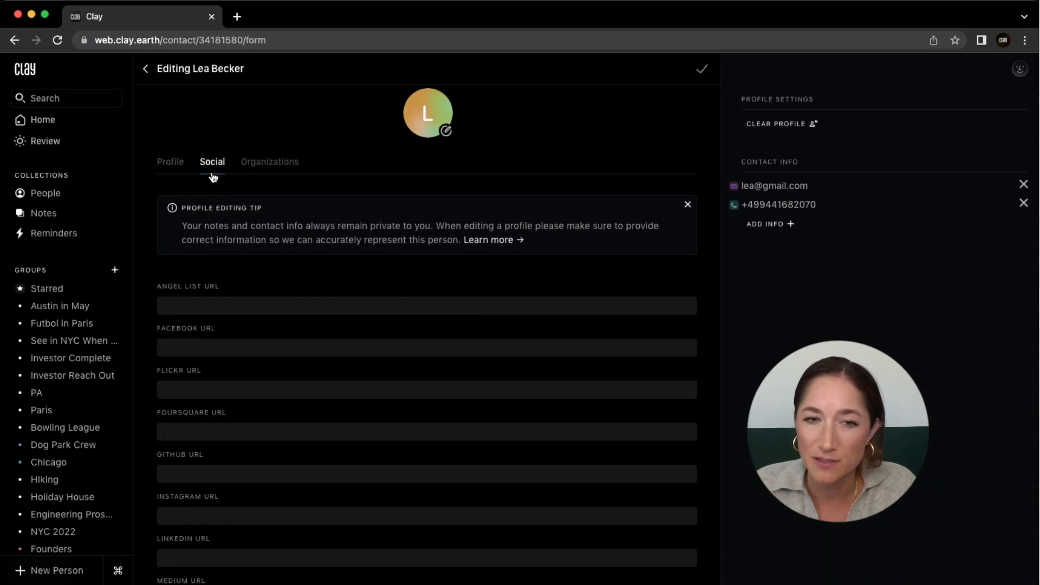
scroll(279, 267, "down", 10)
scroll(280, 267, "up", 8)
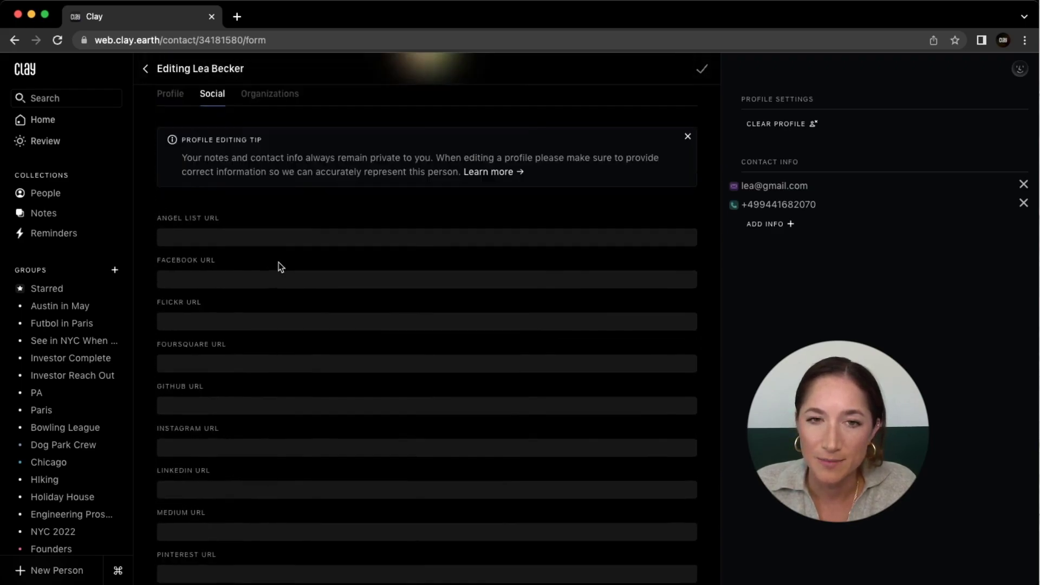
scroll(279, 267, "up", 2)
Check the Organizations tab and Profile fields, then close the editor back to the card.
left_click(289, 168)
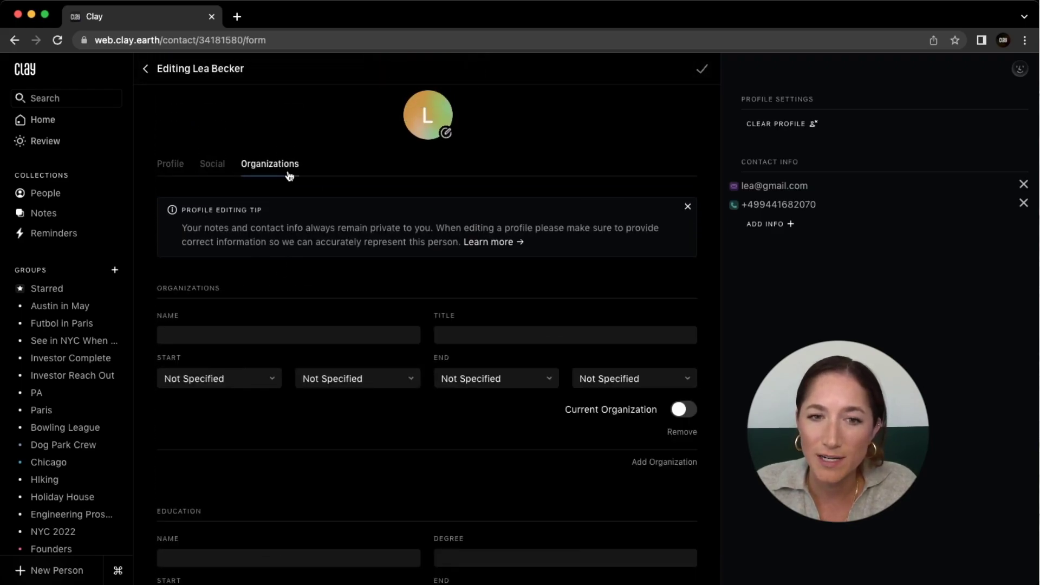
left_click(167, 173)
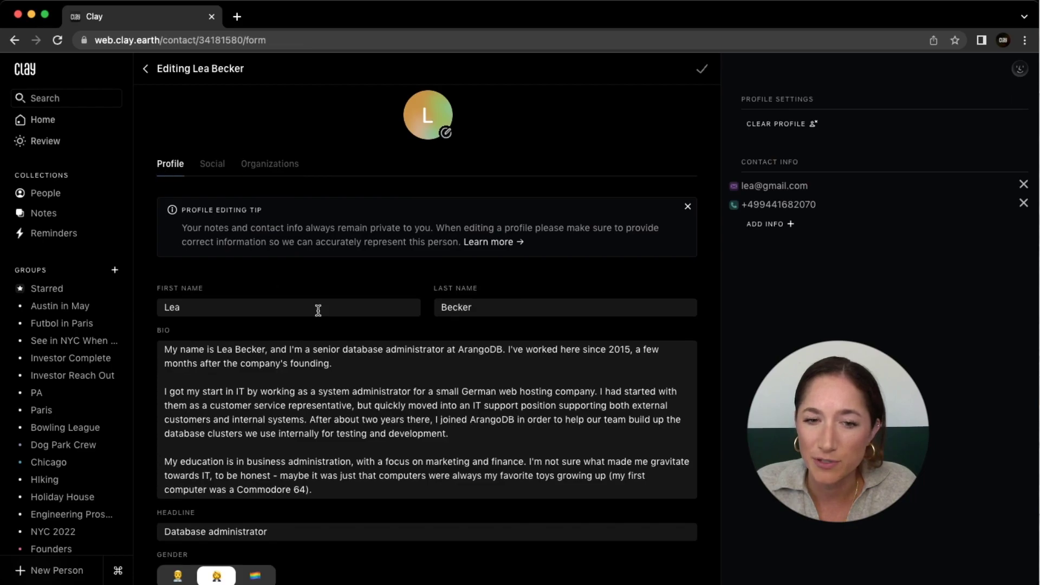
scroll(318, 311, "down", 6)
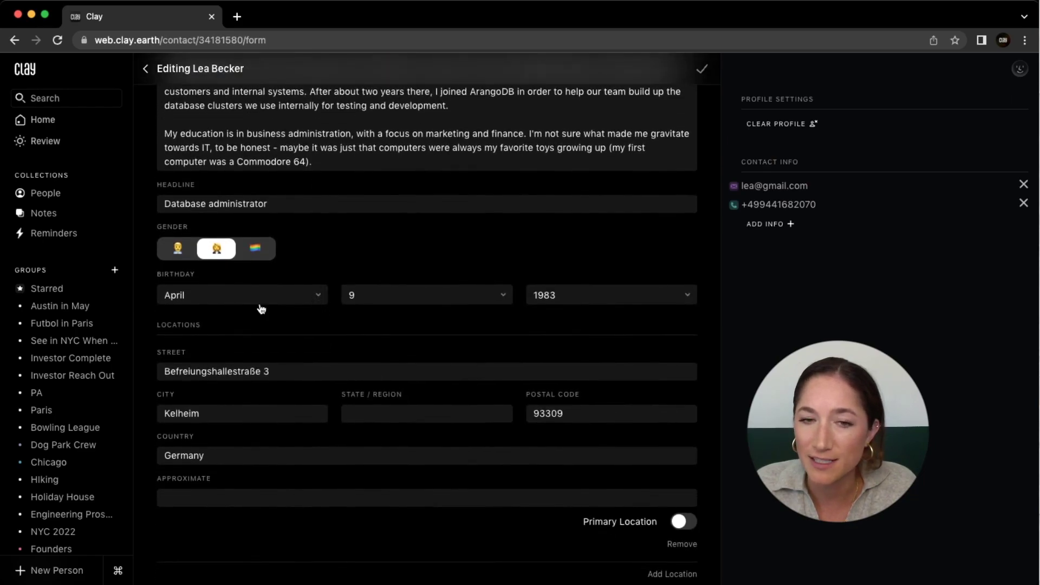
scroll(358, 299, "up", 6)
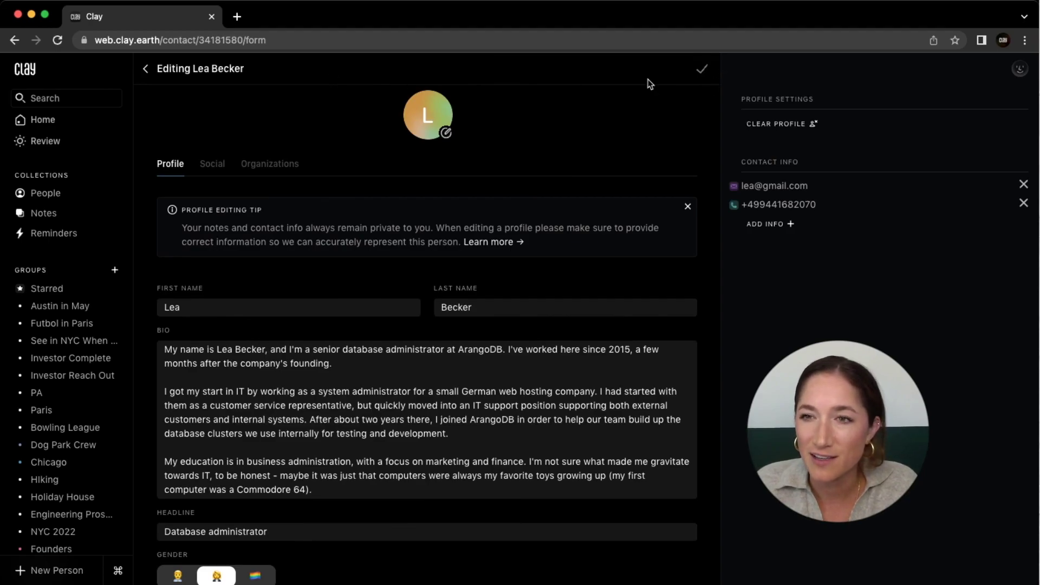
left_click(146, 71)
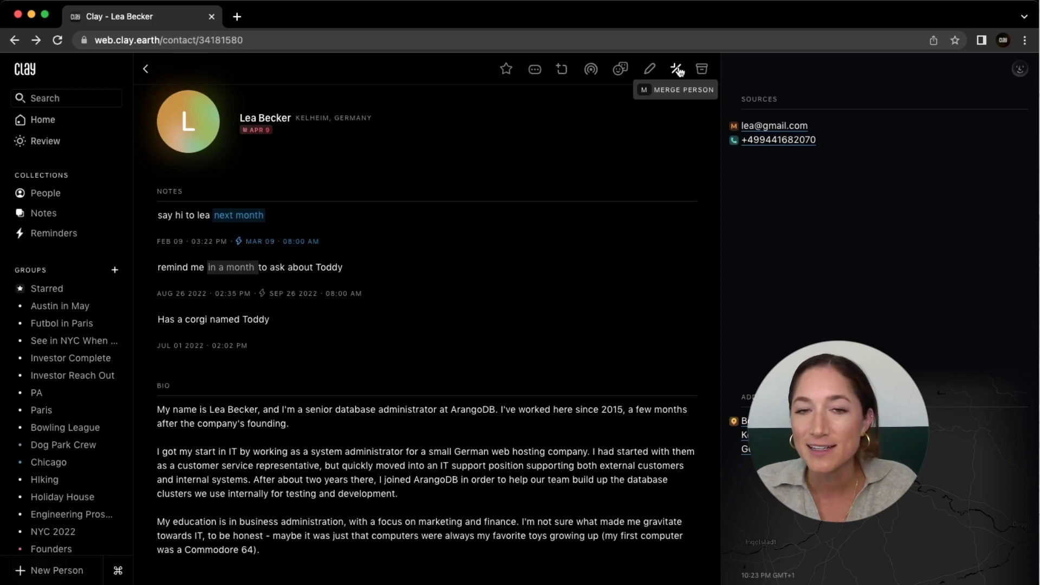
left_click(678, 70)
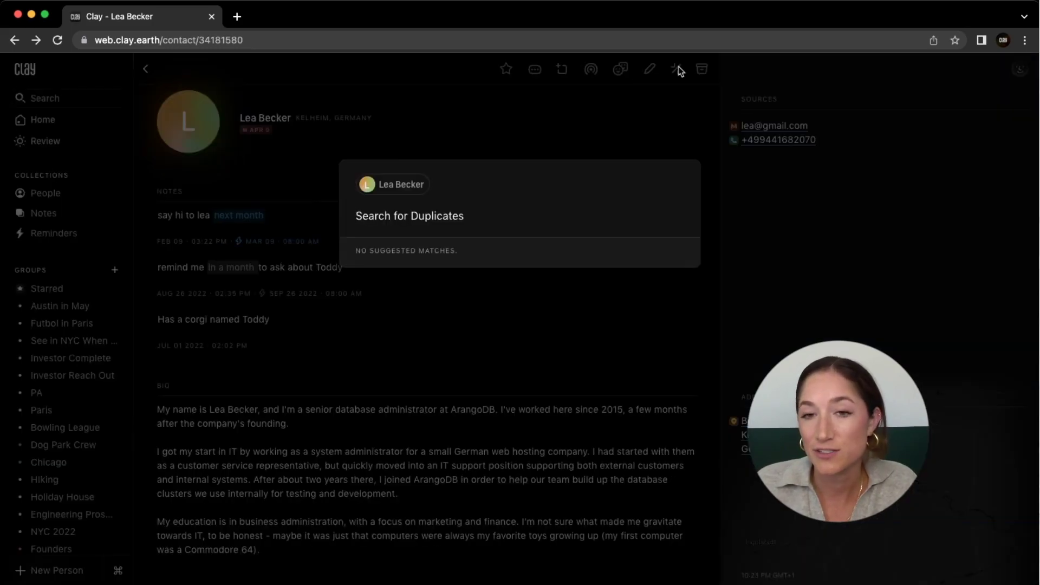
left_click(570, 115)
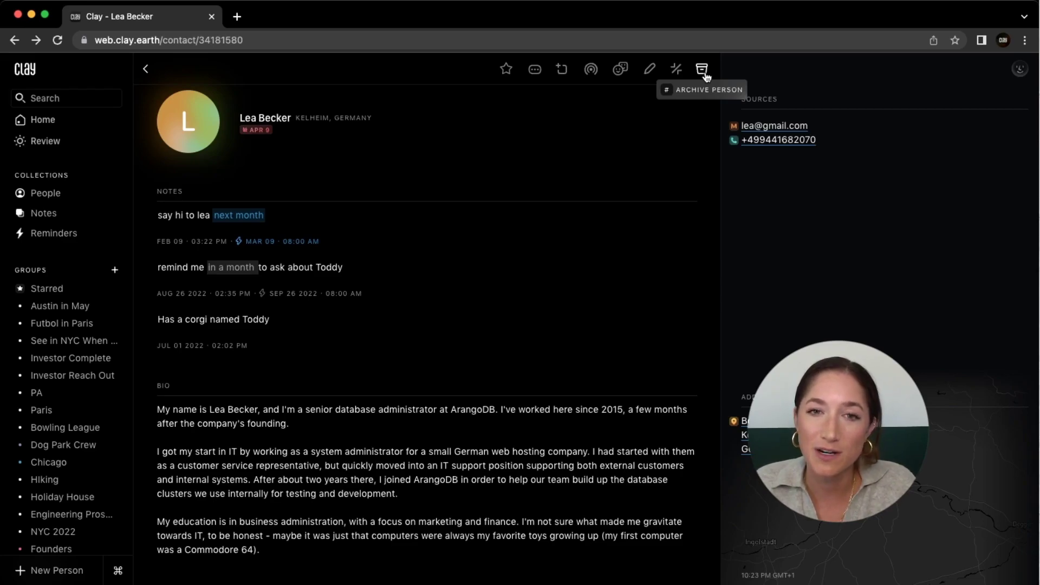
left_click(47, 194)
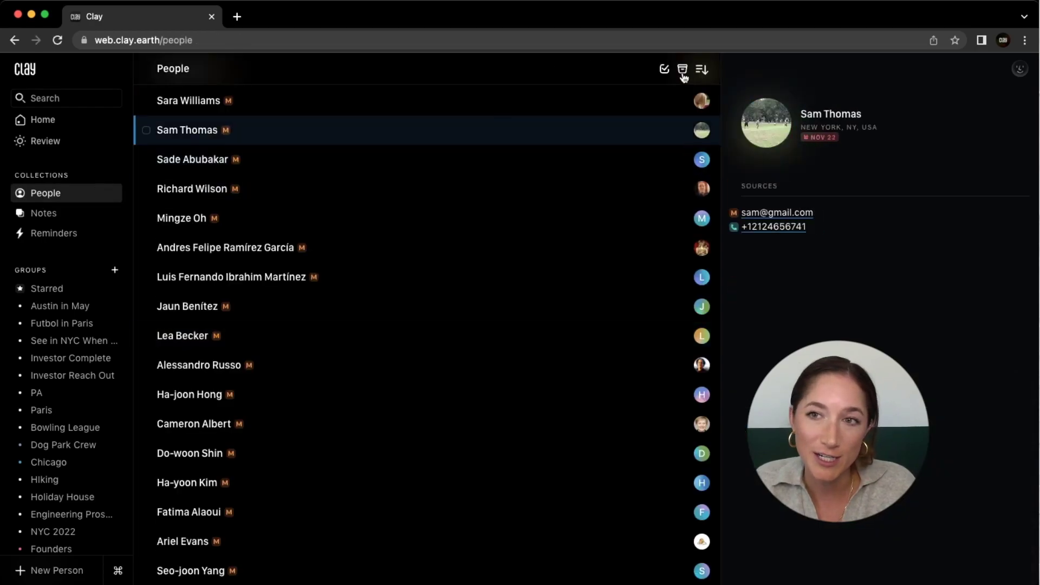
left_click(683, 71)
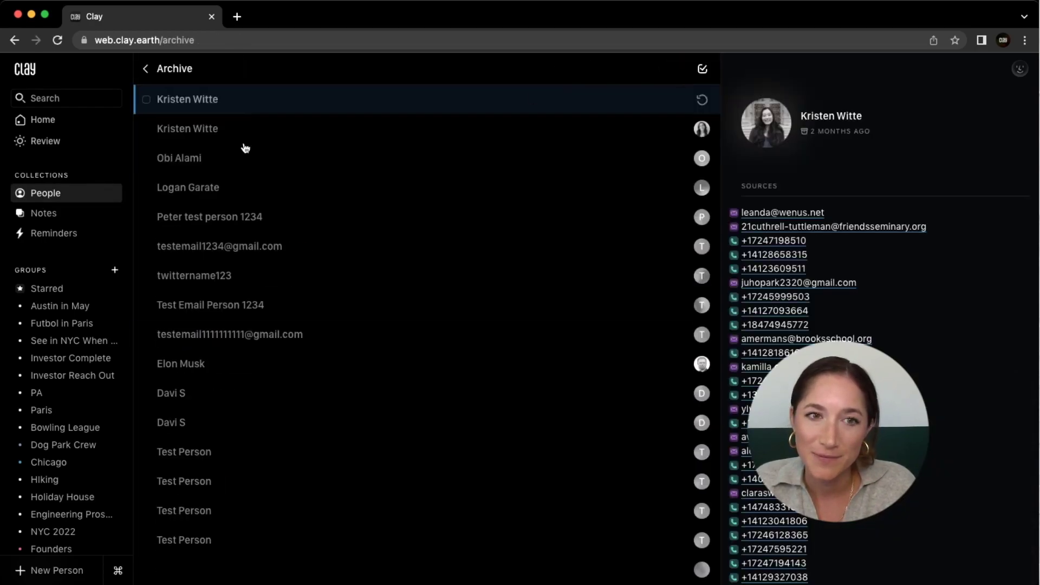
left_click(146, 69)
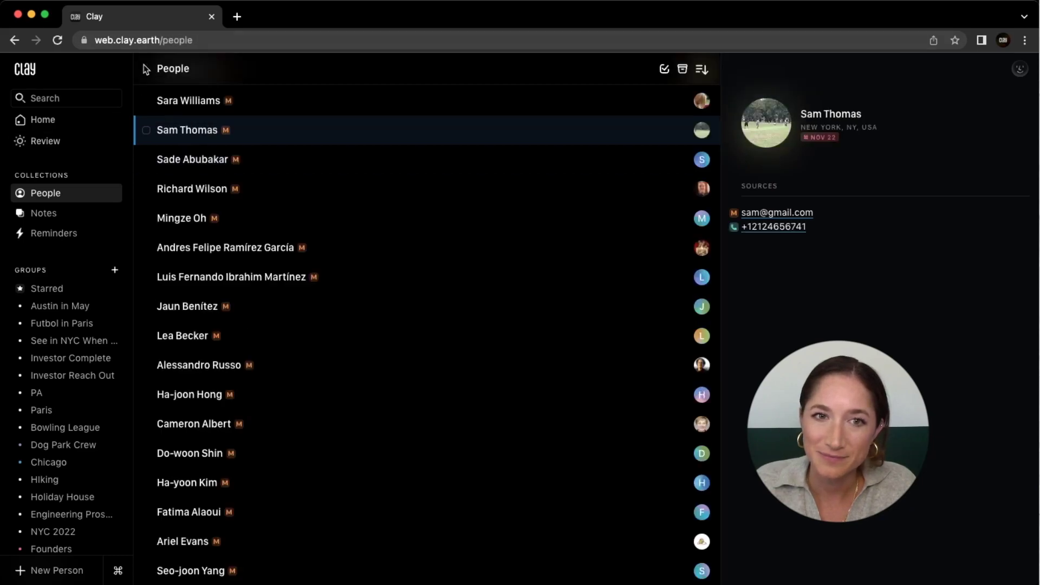
left_click(51, 143)
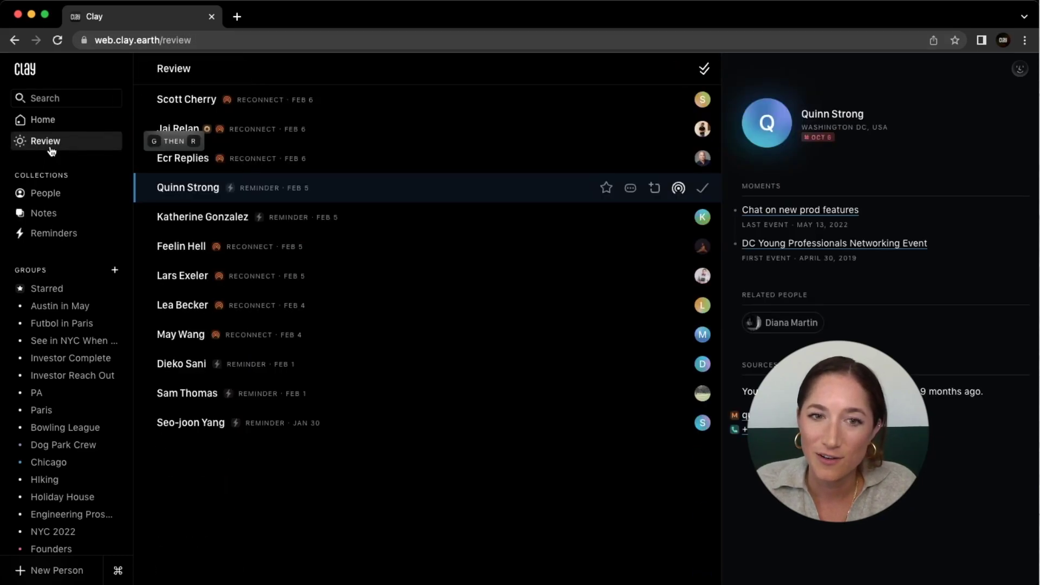
left_click(52, 121)
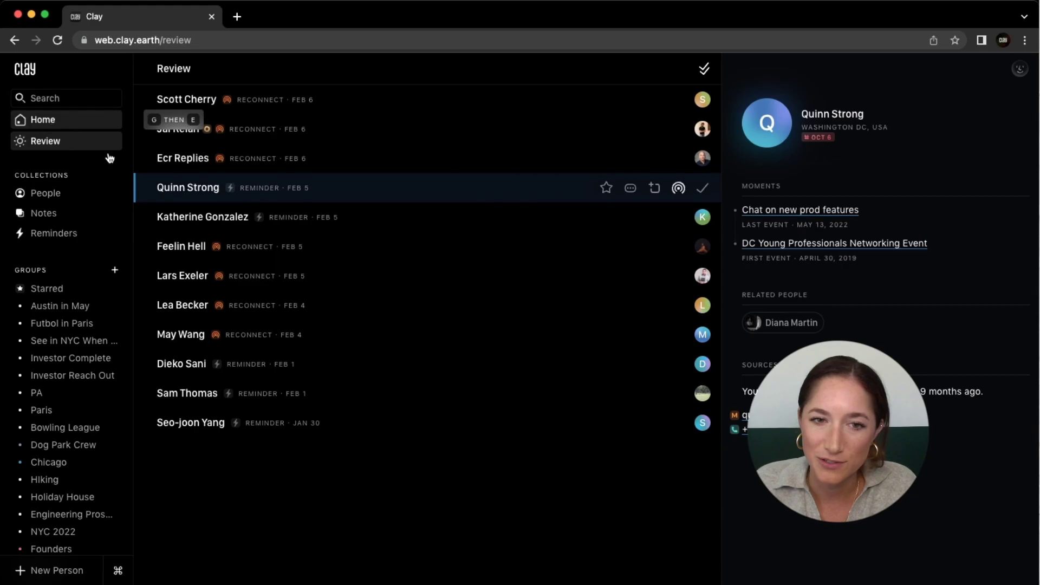
left_click(60, 141)
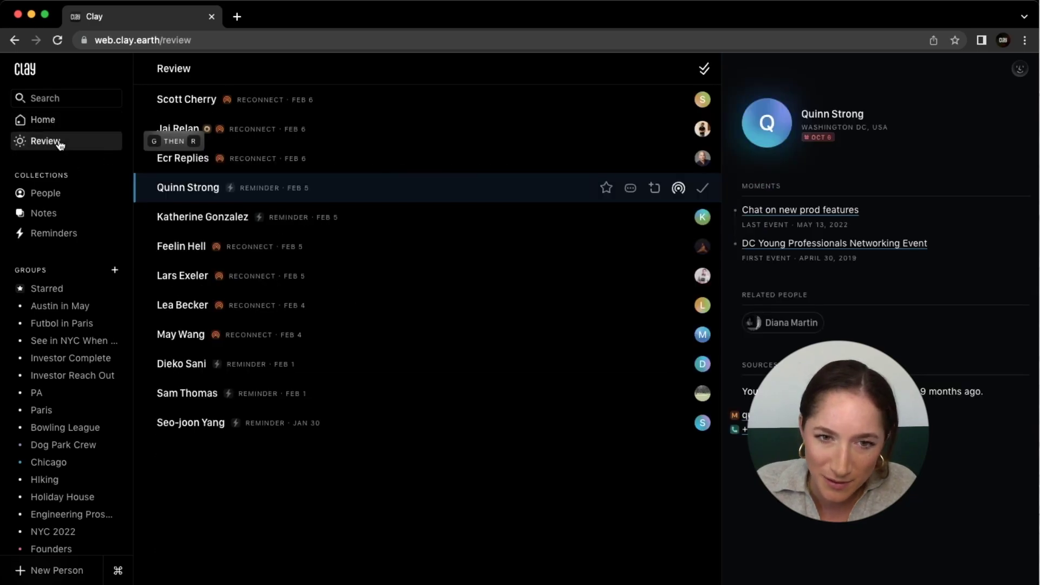
left_click(330, 307)
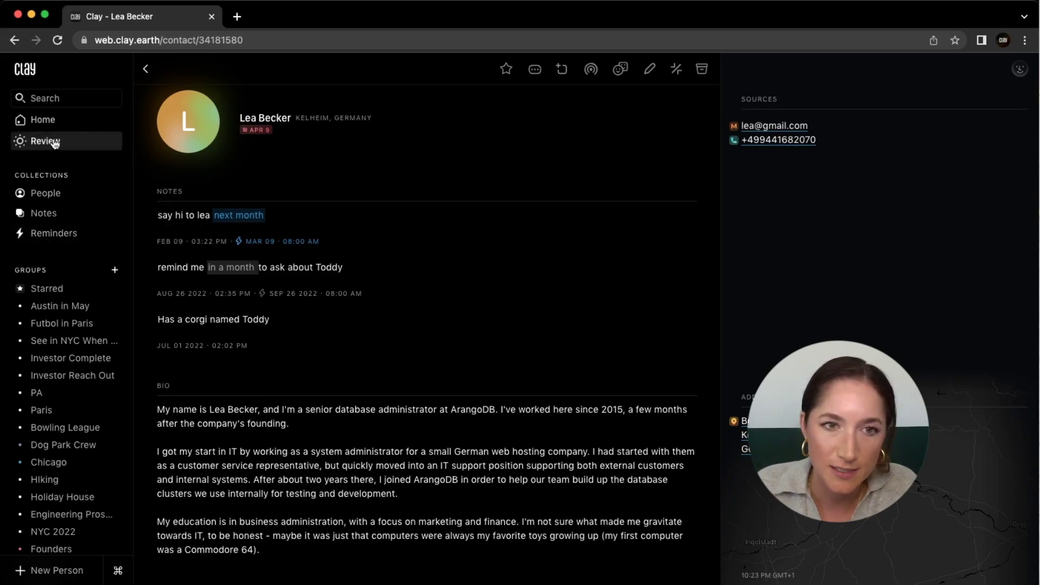
left_click(56, 193)
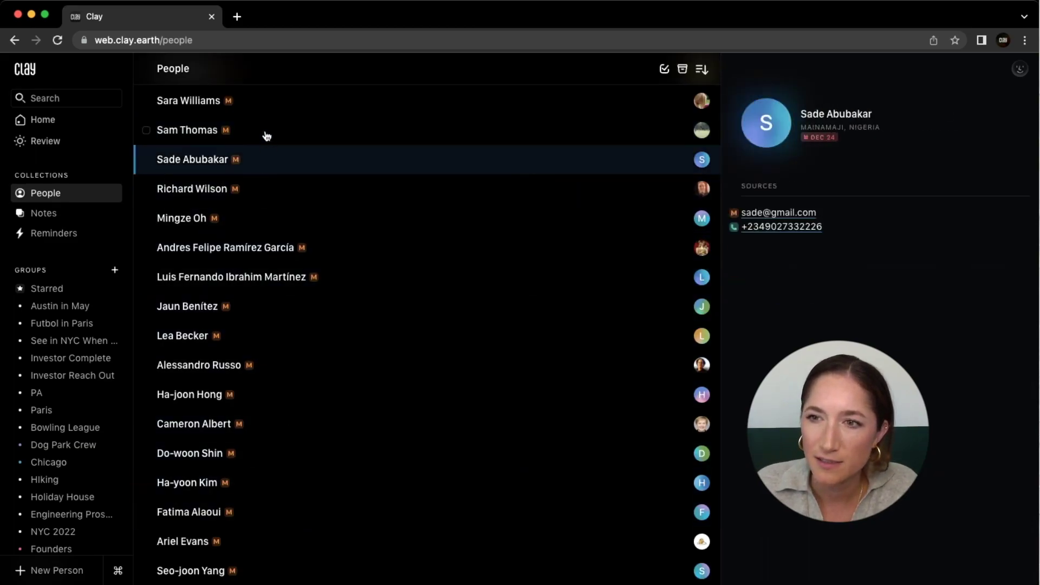
View the Vancouver statistician's card, then go back to the People list.
left_click(250, 102)
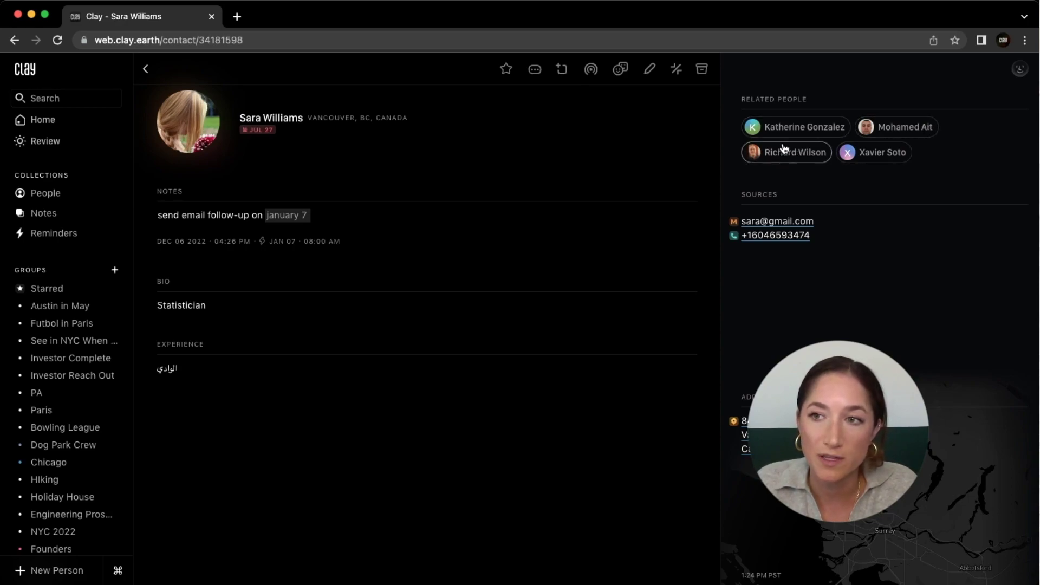
left_click(51, 194)
Scroll up the People list and open the Hiroshima, Japan logistician's card.
left_click(374, 333)
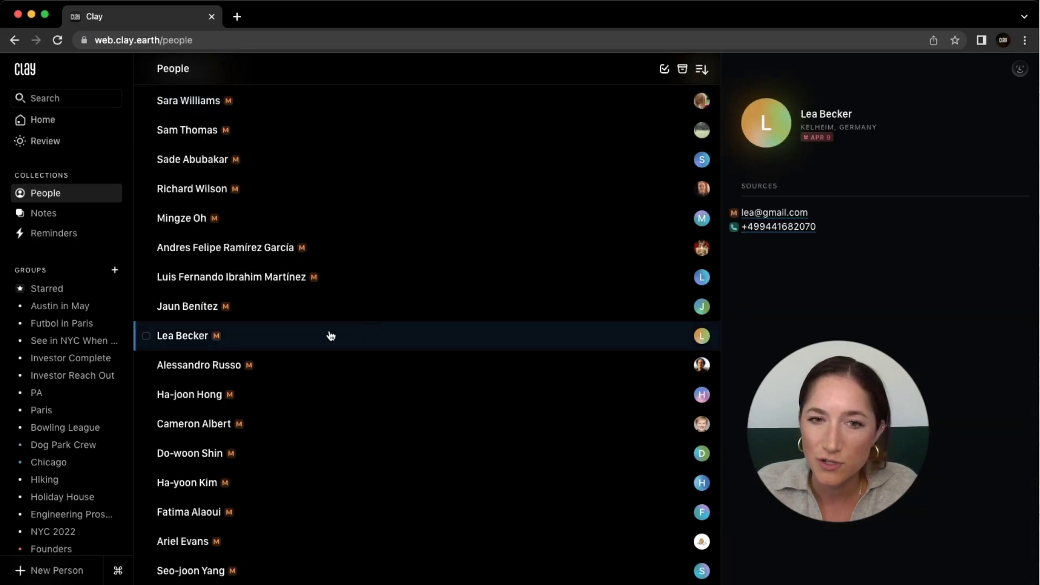
scroll(331, 335, "up", 3)
scroll(325, 314, "up", 5)
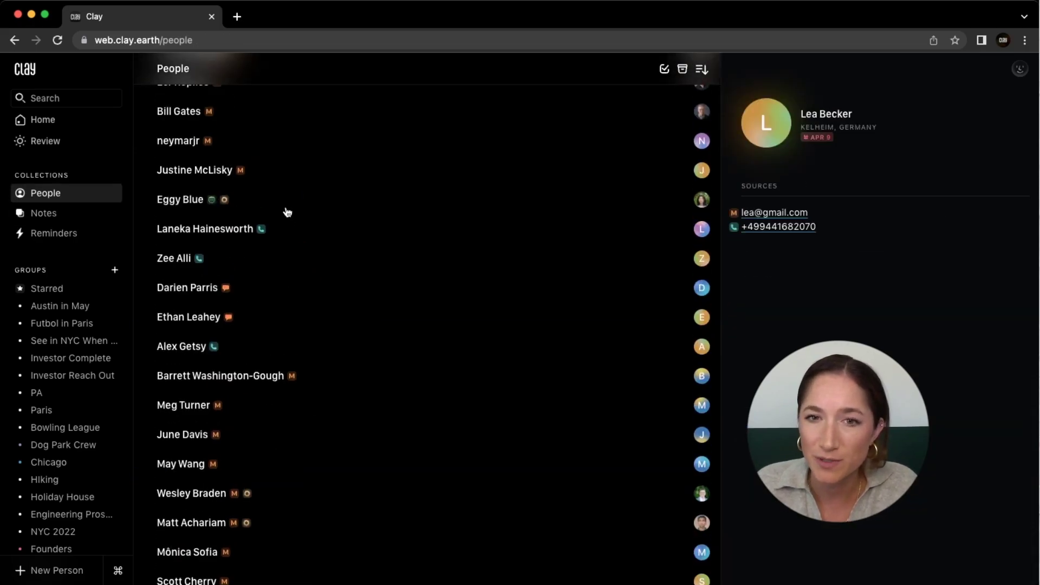
scroll(286, 211, "up", 2)
mouse_move(282, 130)
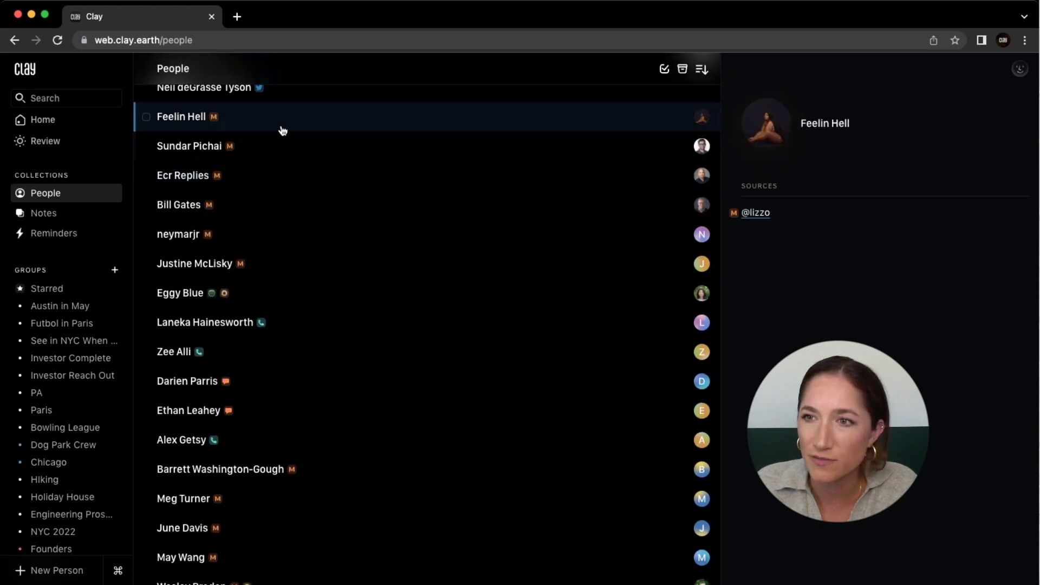
scroll(280, 130, "up", 3)
mouse_move(285, 97)
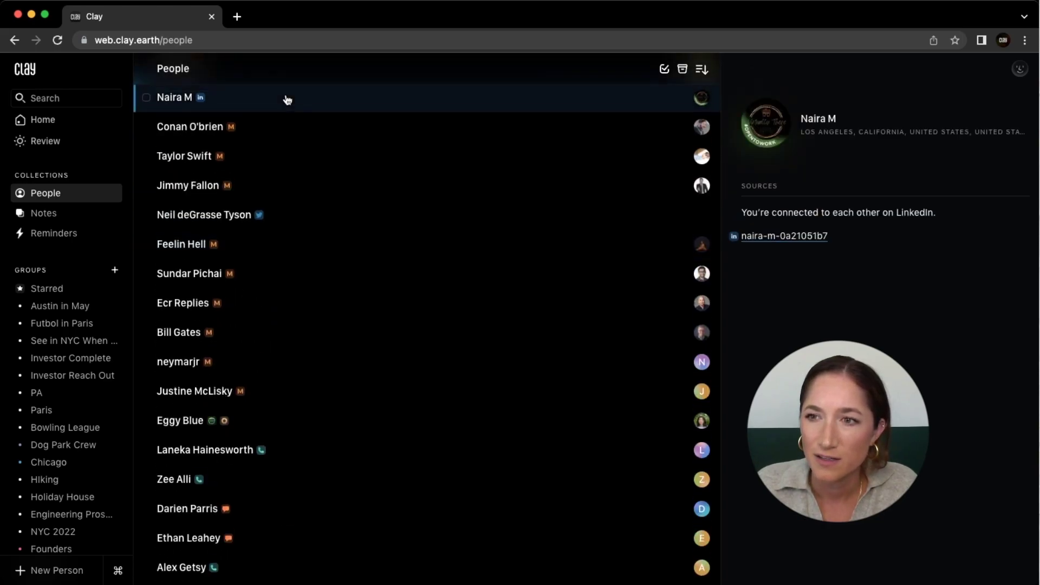
scroll(285, 108, "up", 2)
scroll(283, 132, "up", 6)
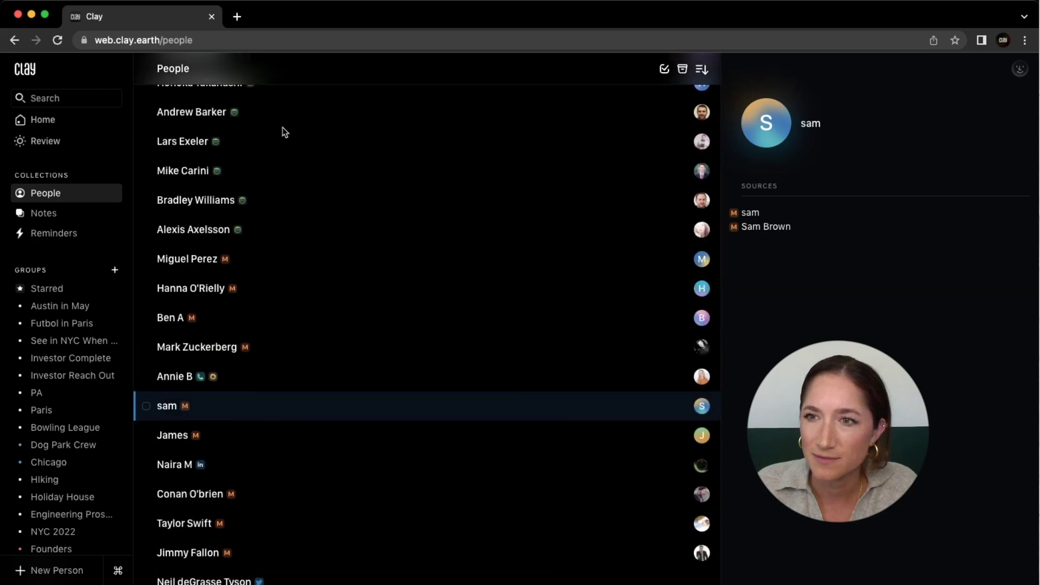
scroll(283, 127, "up", 1)
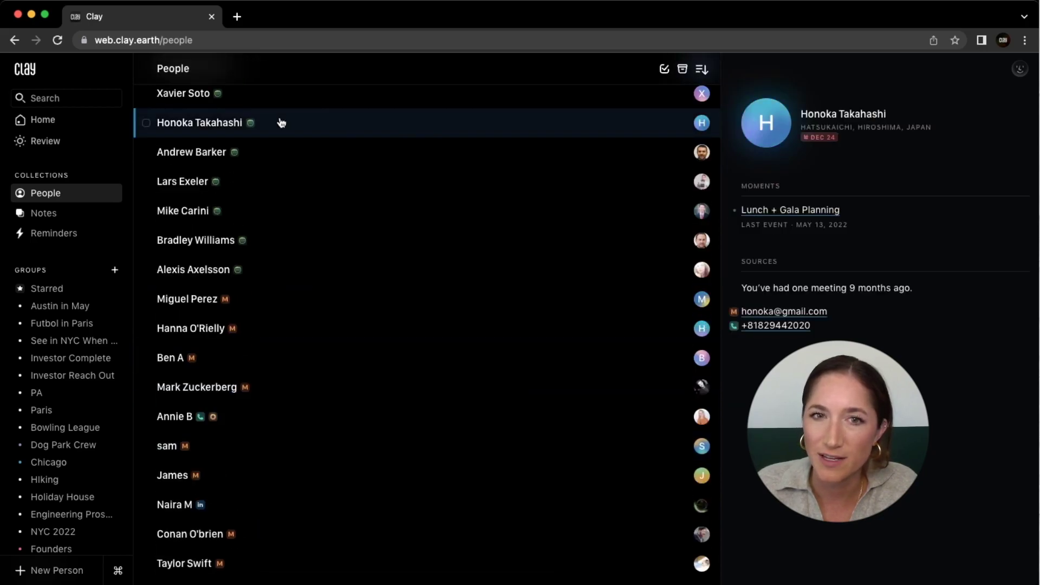
left_click(281, 123)
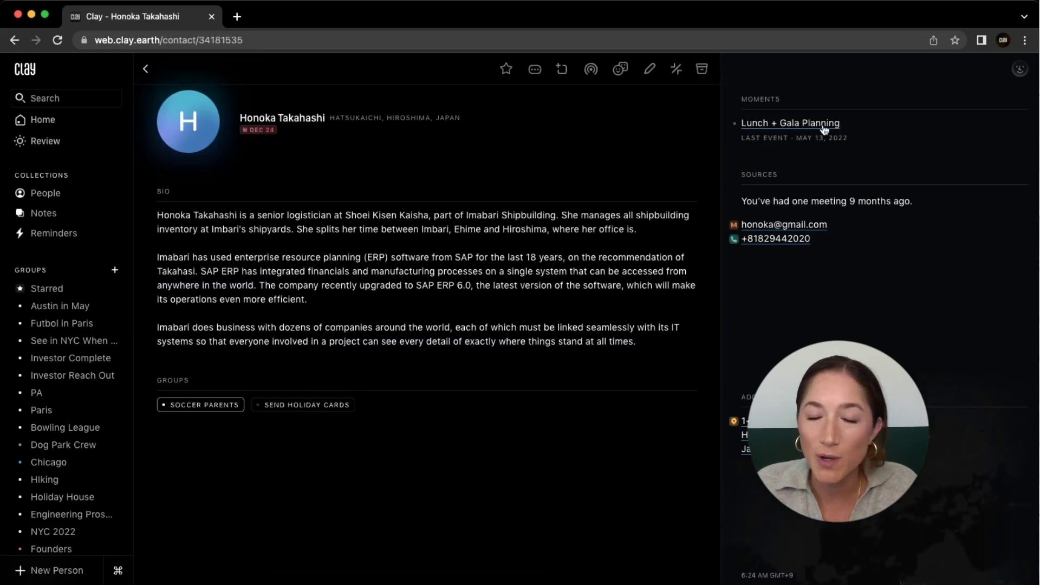